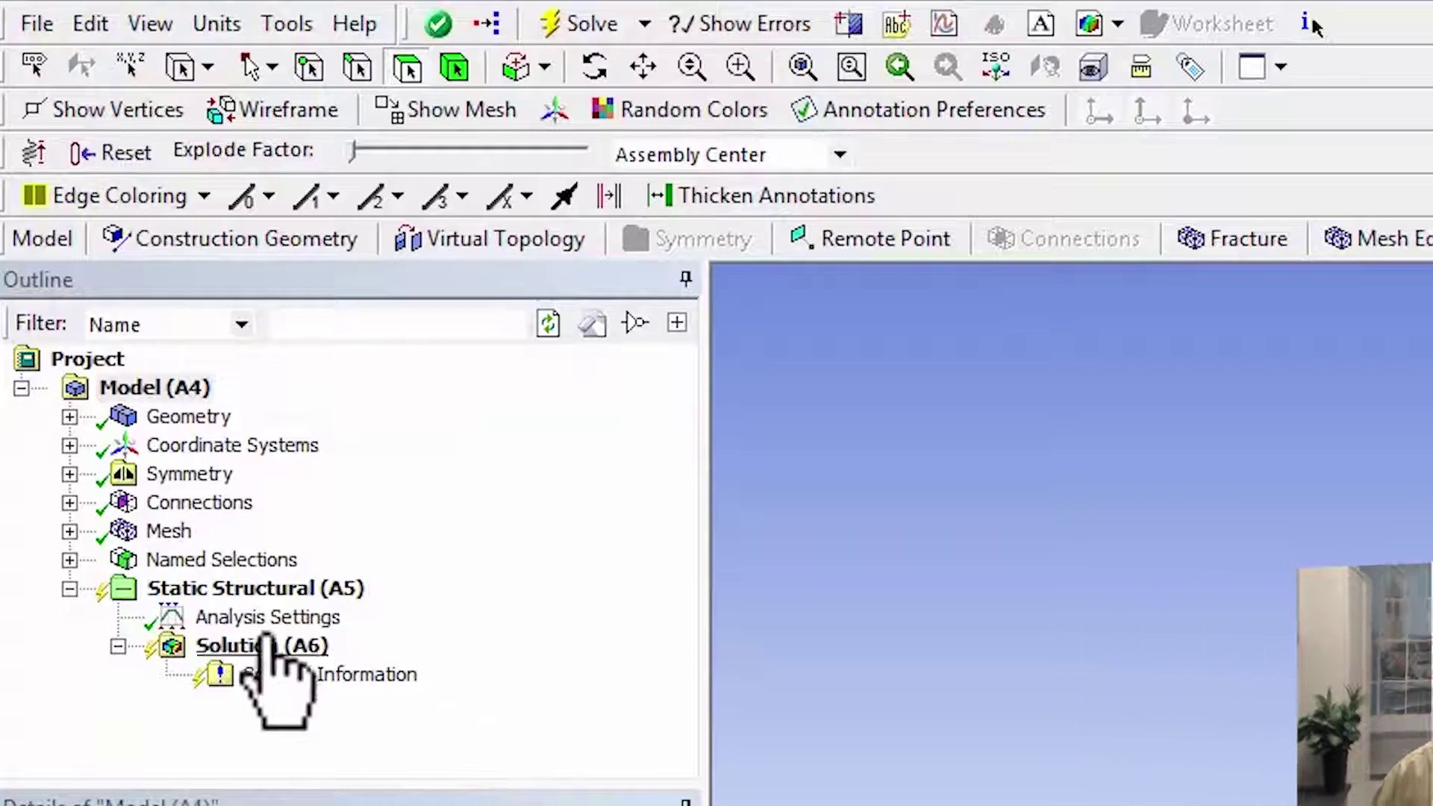
Add a Thermal Condition load under Static Structural (A5), keeping U.S. Customary (in, lbm, lbf, °F) units.
{"action": "left_click", "coordinate": [257, 589]}
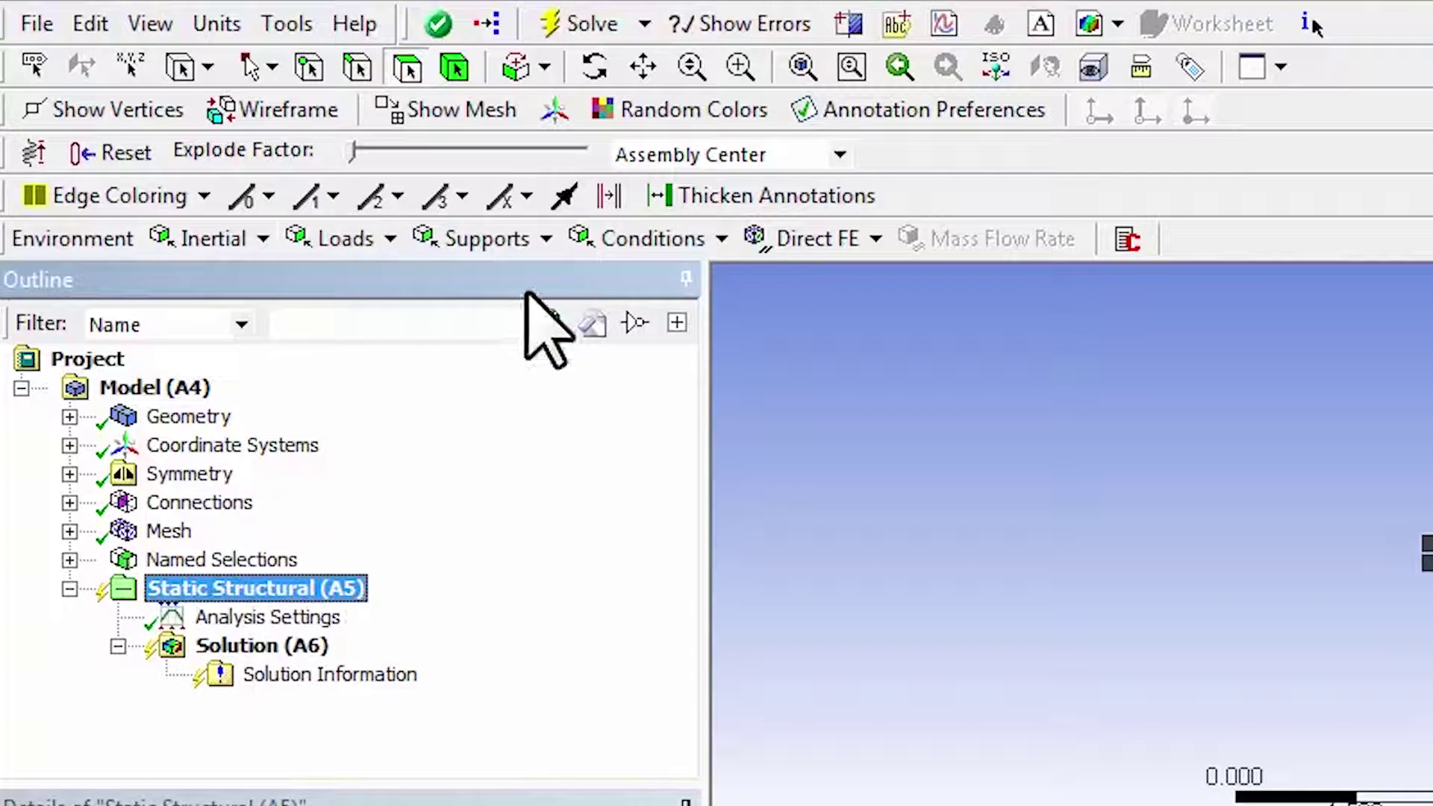
{"action": "left_click", "coordinate": [387, 241]}
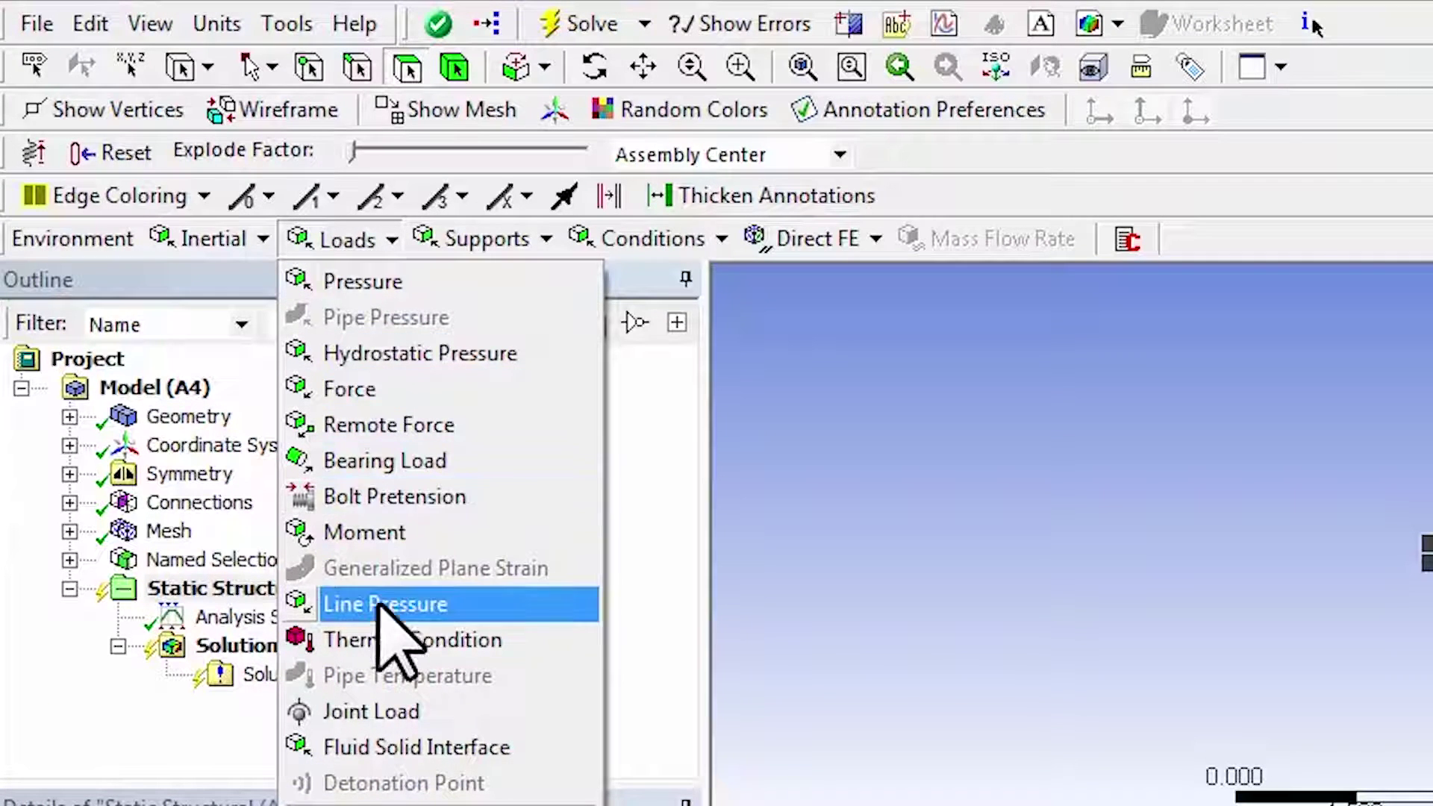
{"action": "left_click", "coordinate": [377, 650]}
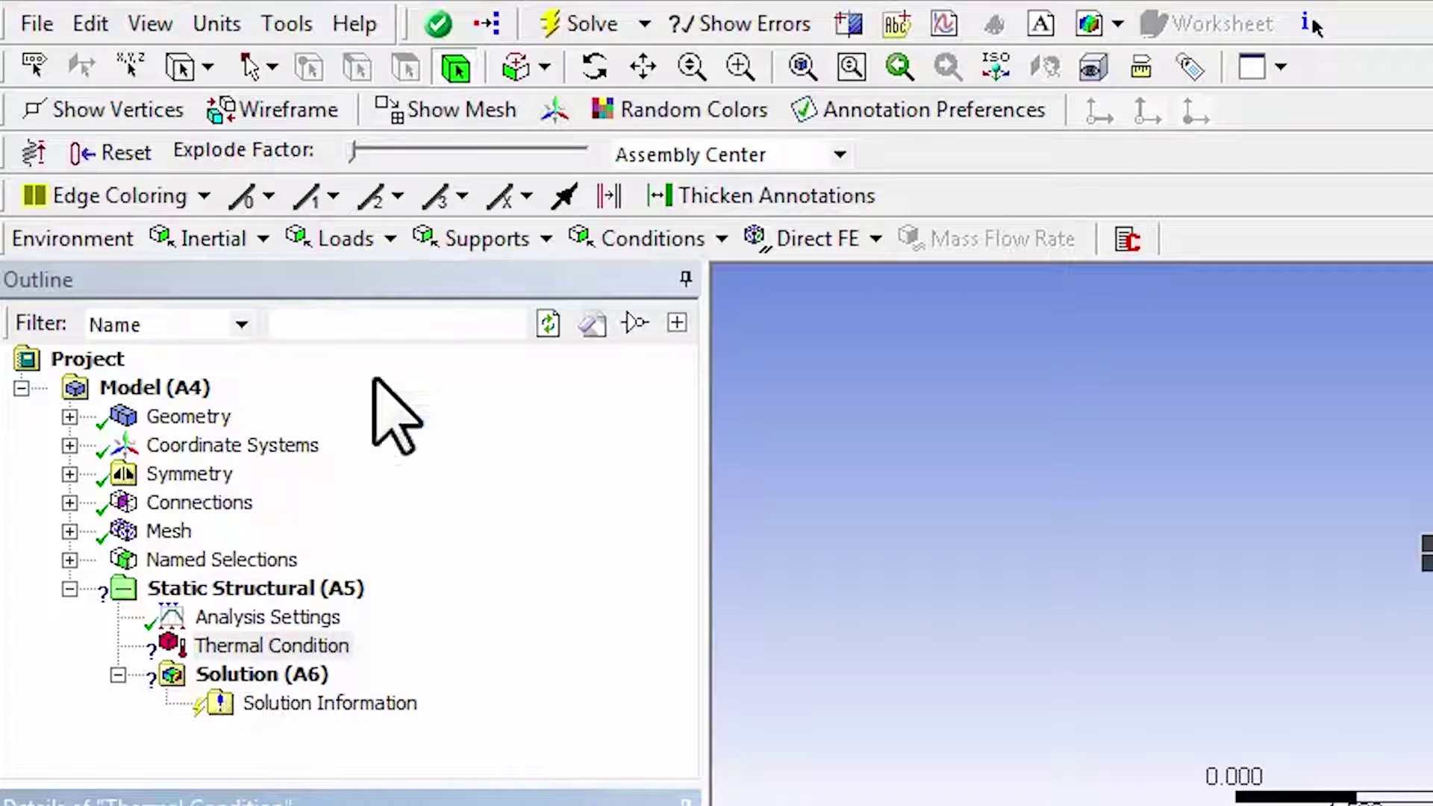
{"action": "left_click", "coordinate": [209, 24]}
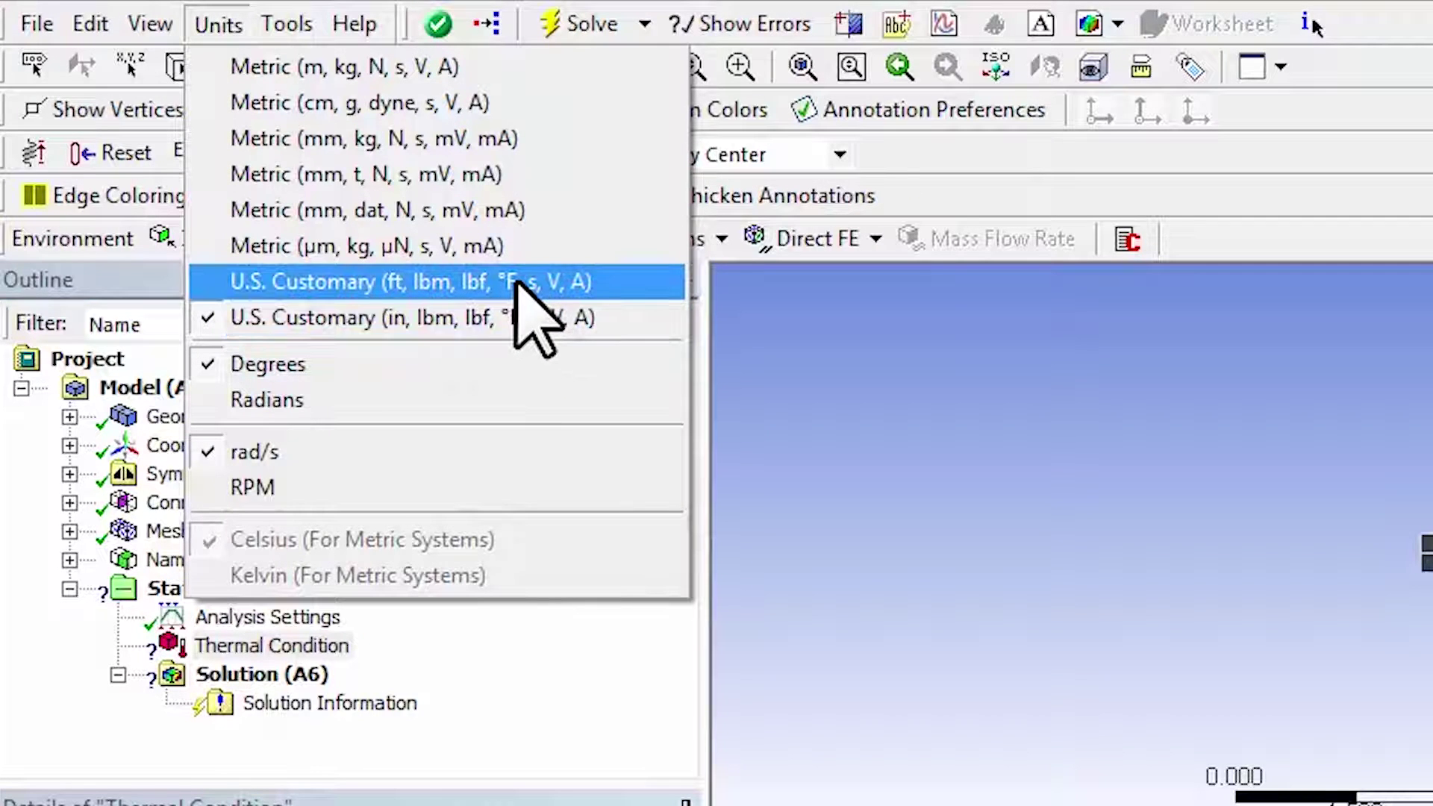
{"action": "left_click", "coordinate": [512, 316]}
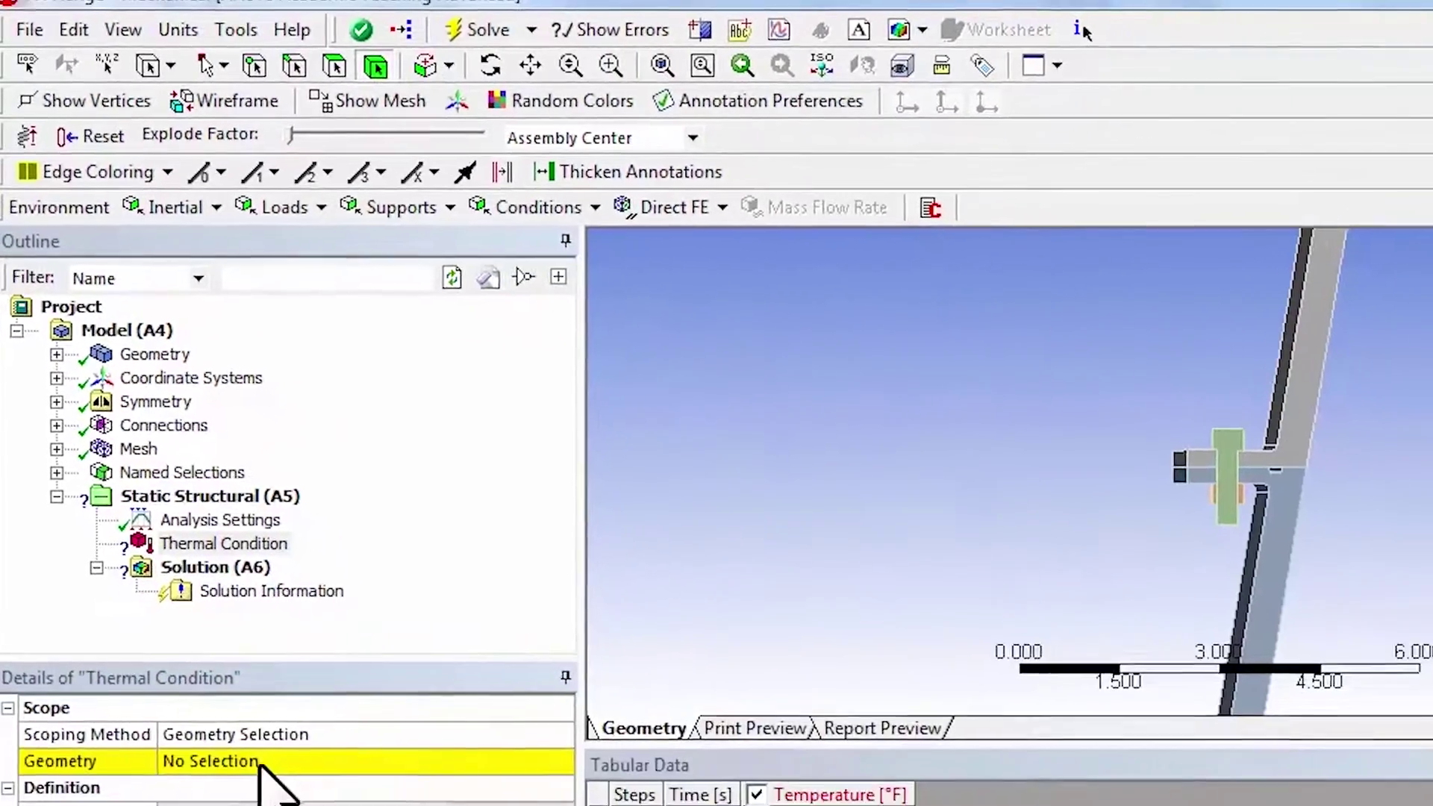
Scope the Thermal Condition's geometry to all 4 flange bodies using Select All.
{"action": "left_click", "coordinate": [183, 690]}
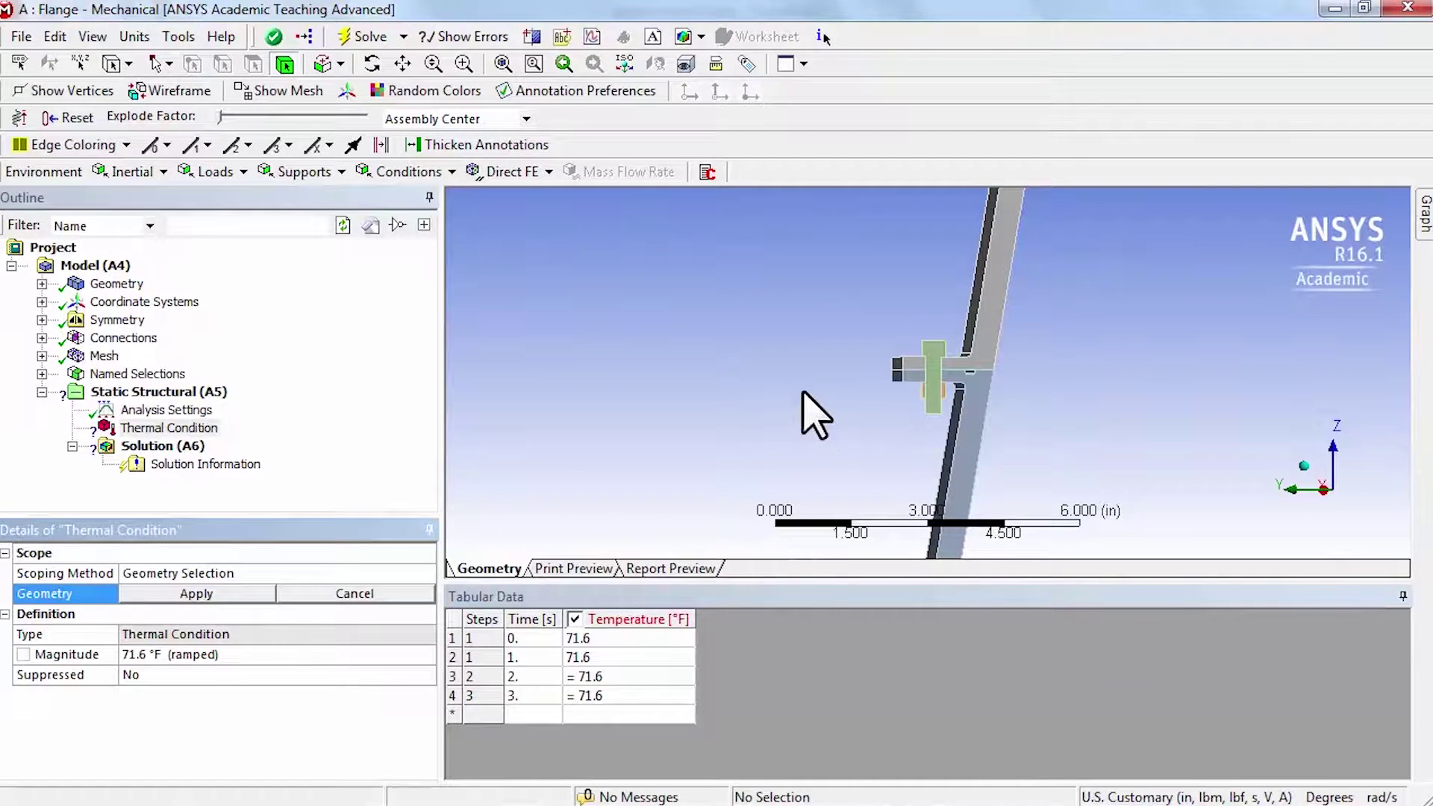
{"action": "right_click", "coordinate": [774, 396]}
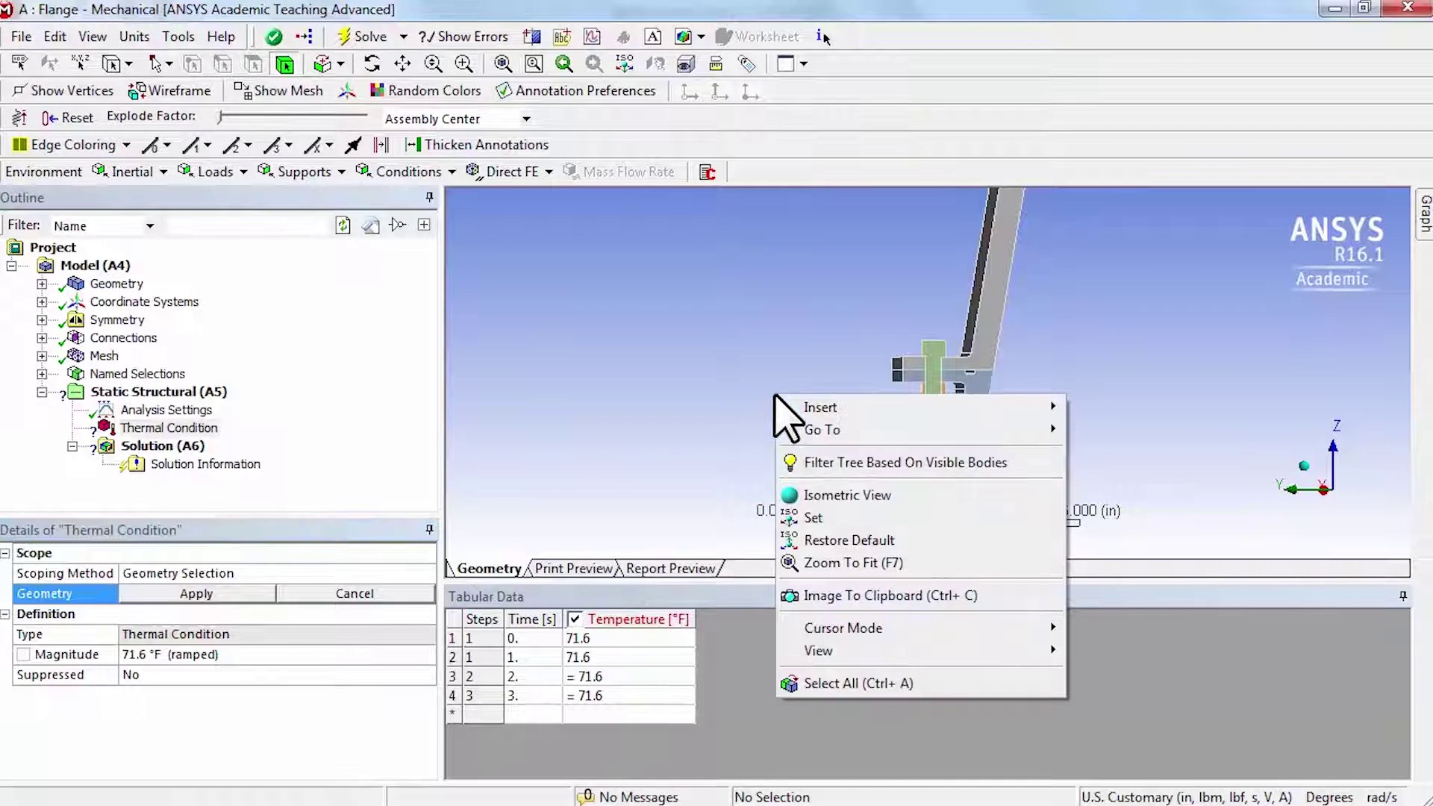
{"action": "left_click", "coordinate": [838, 684]}
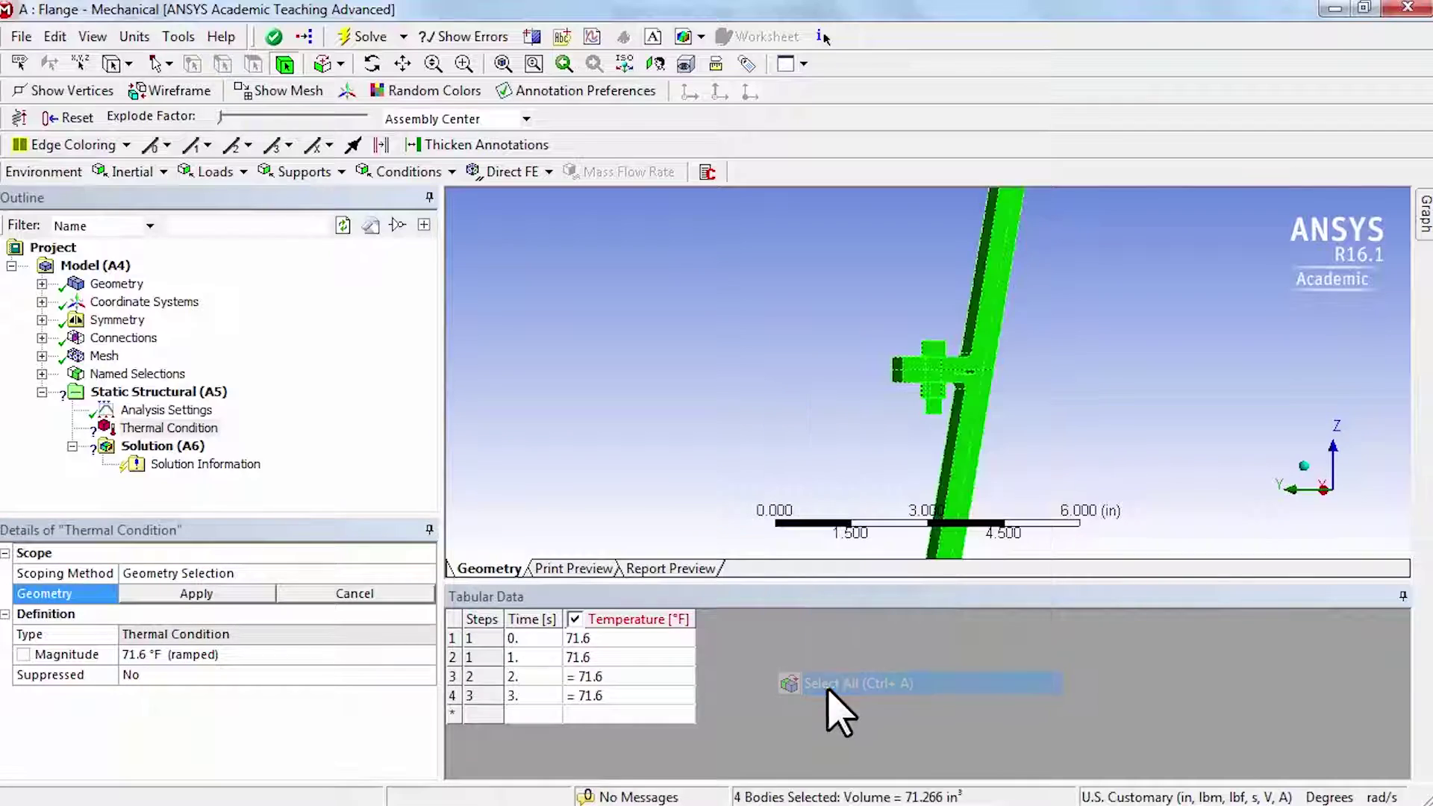
{"action": "left_click", "coordinate": [200, 593]}
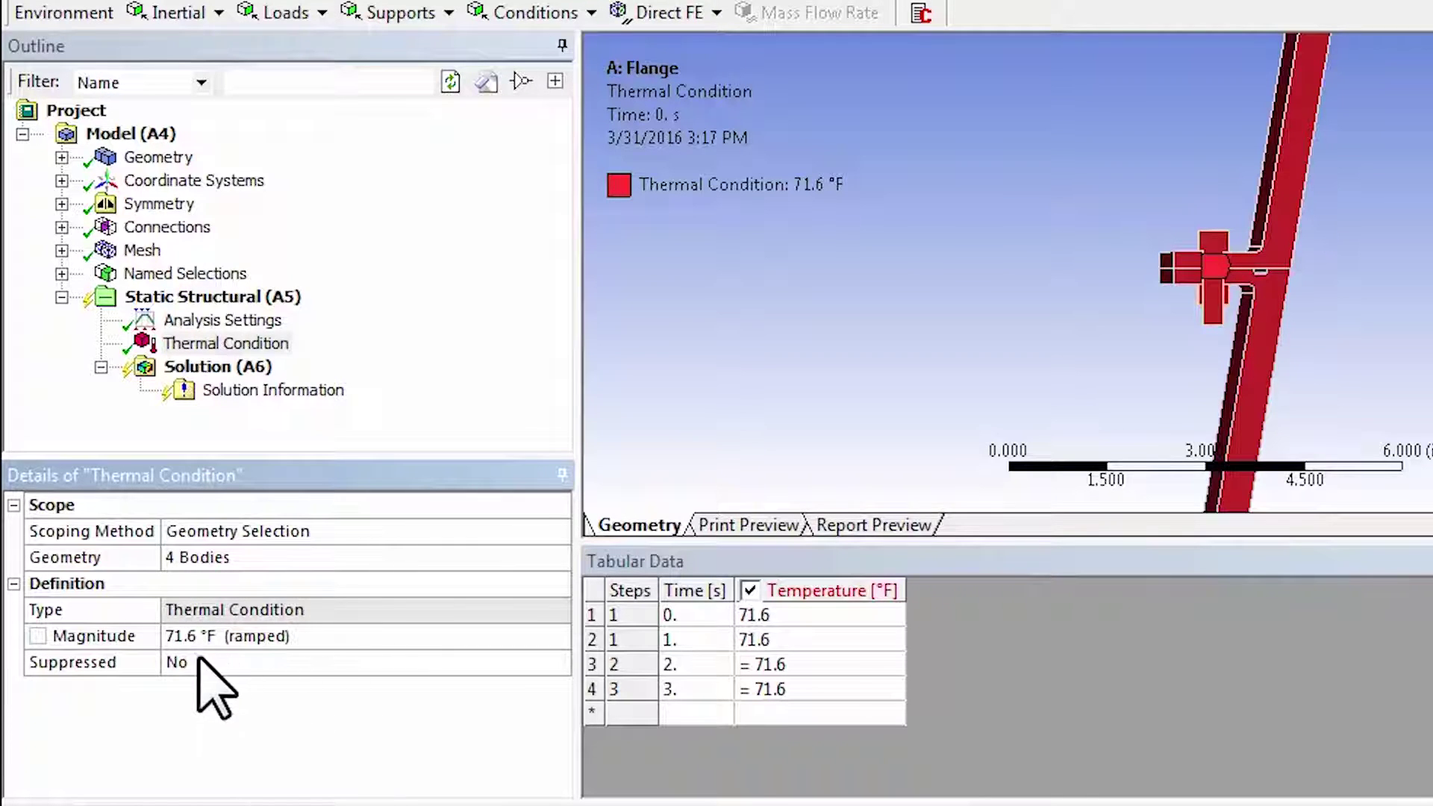
{"action": "left_click", "coordinate": [298, 637]}
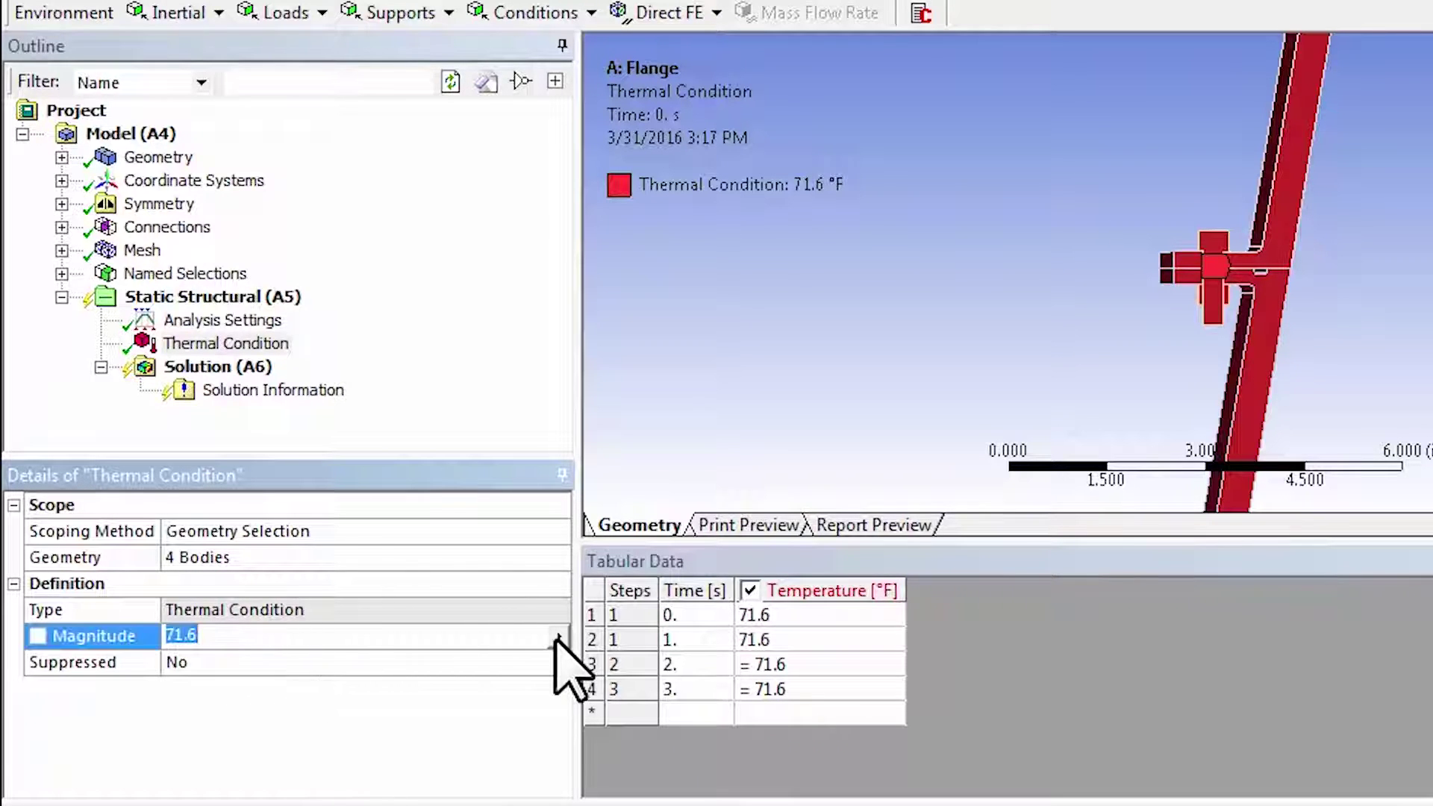
{"action": "left_click", "coordinate": [232, 319]}
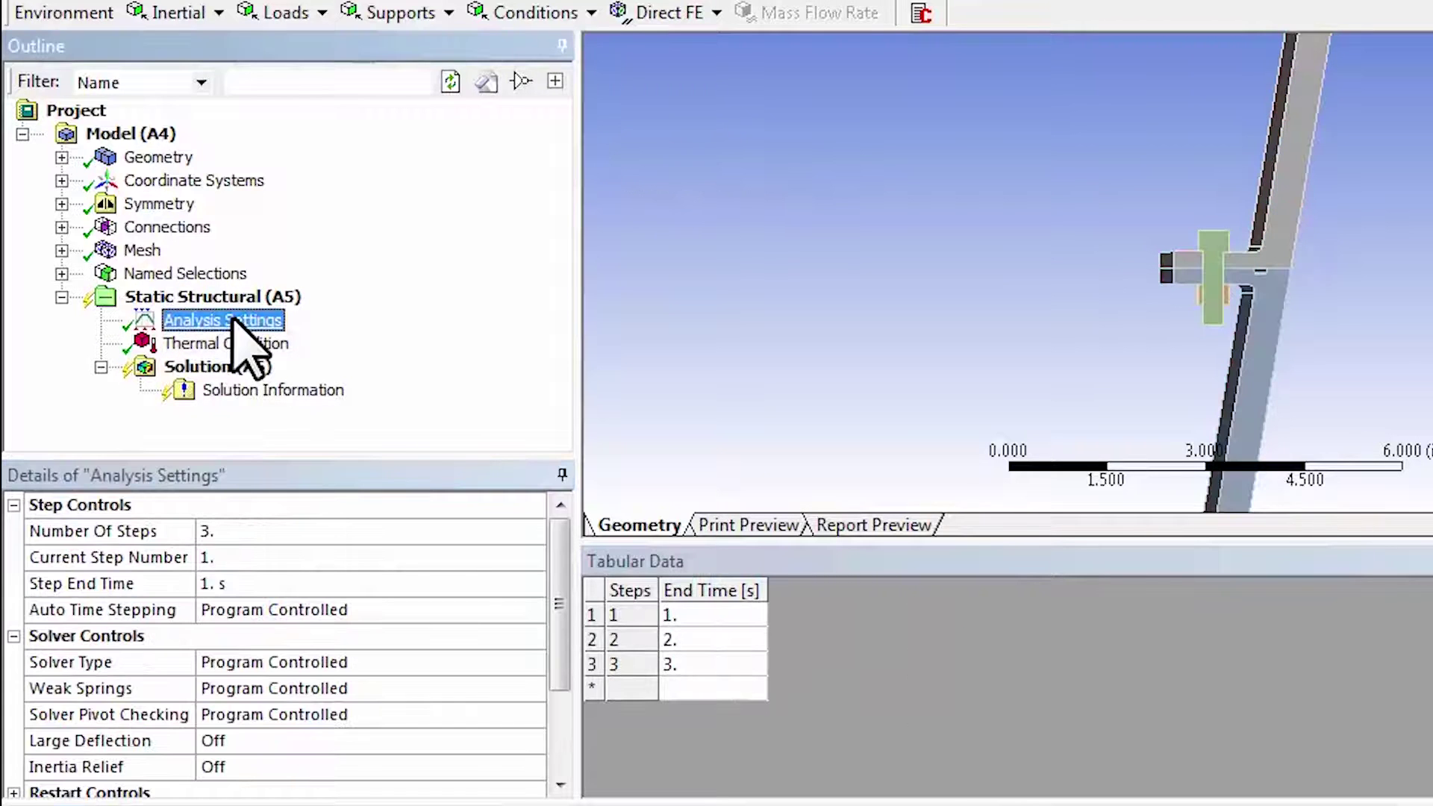
{"action": "left_click", "coordinate": [218, 532]}
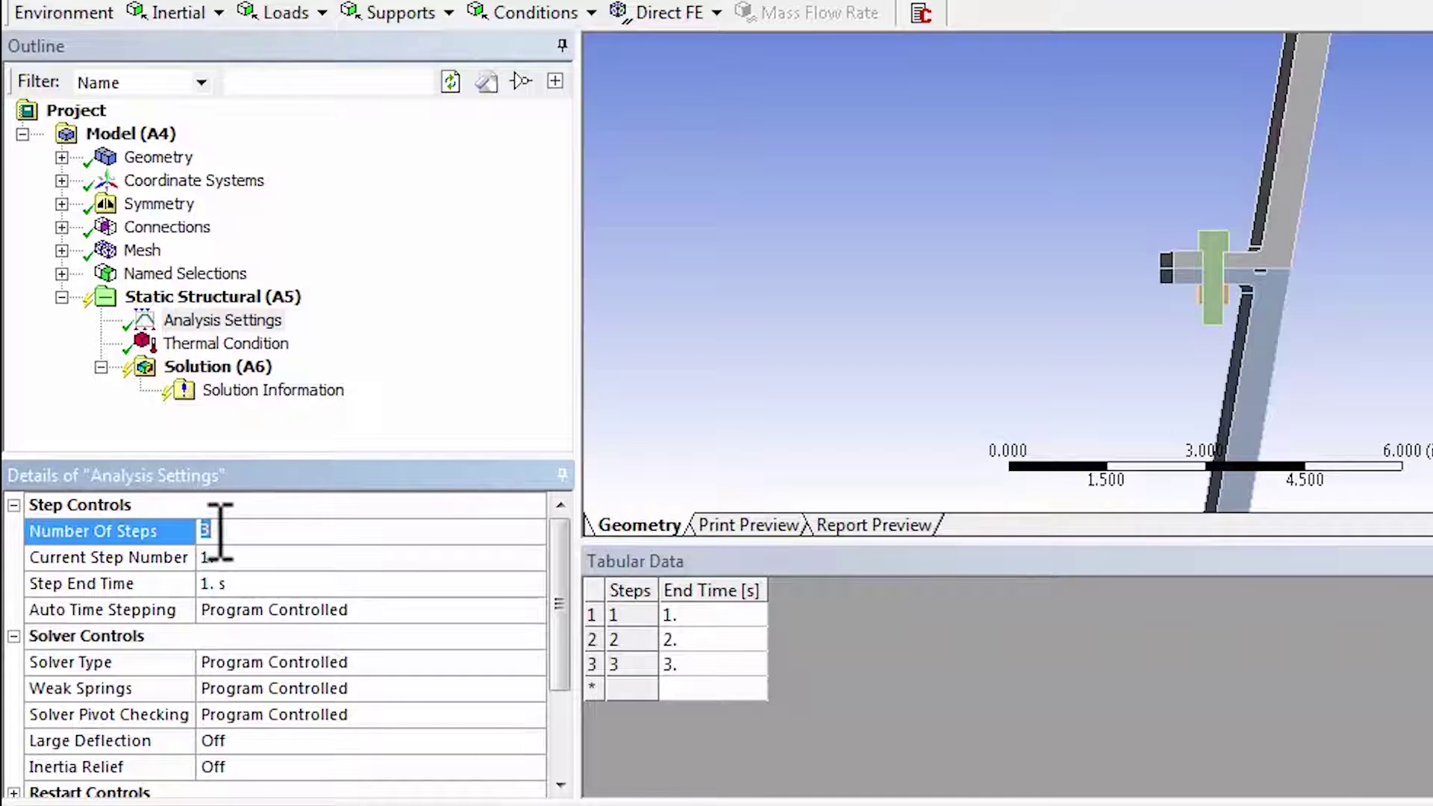
{"action": "left_click", "coordinate": [228, 344]}
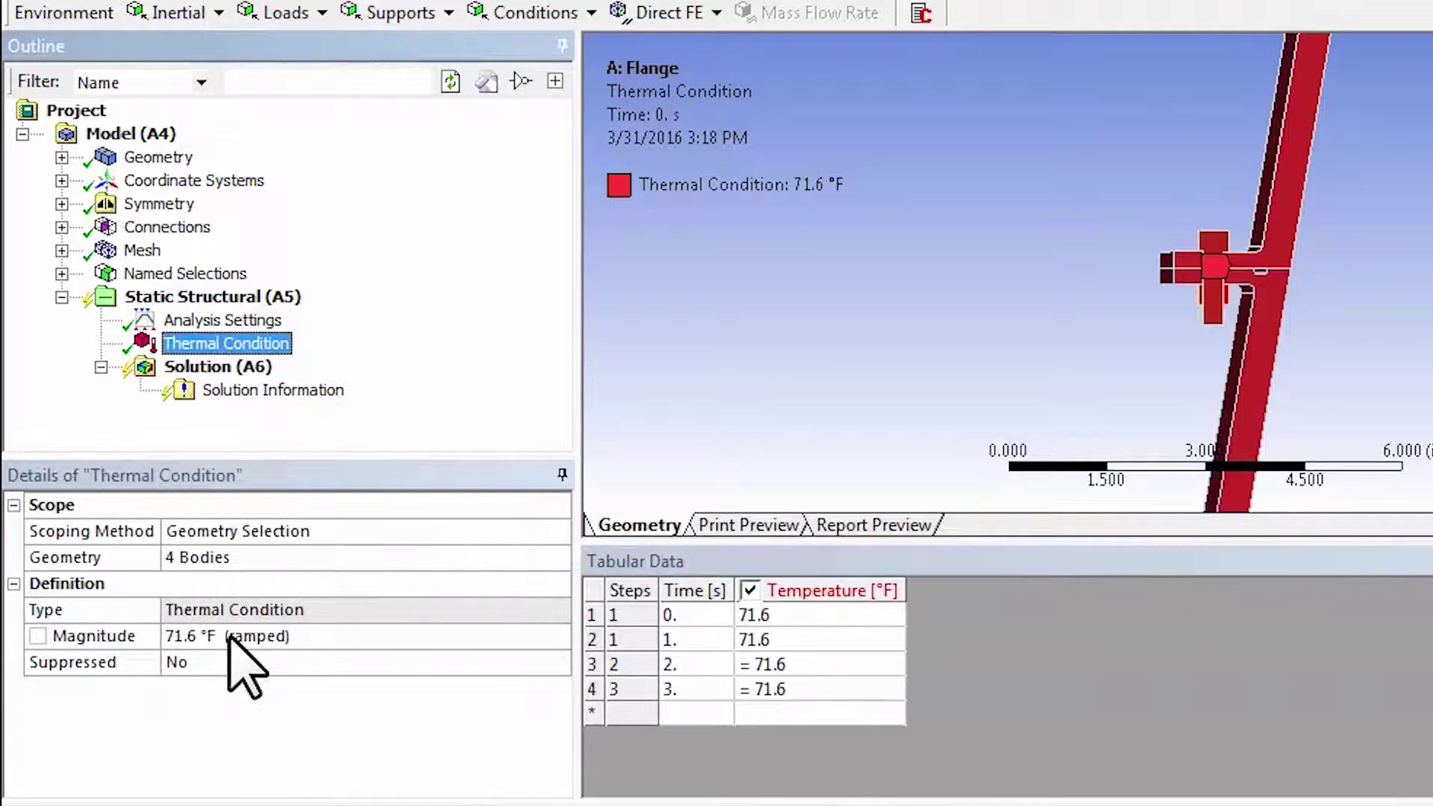
{"action": "left_click", "coordinate": [527, 637]}
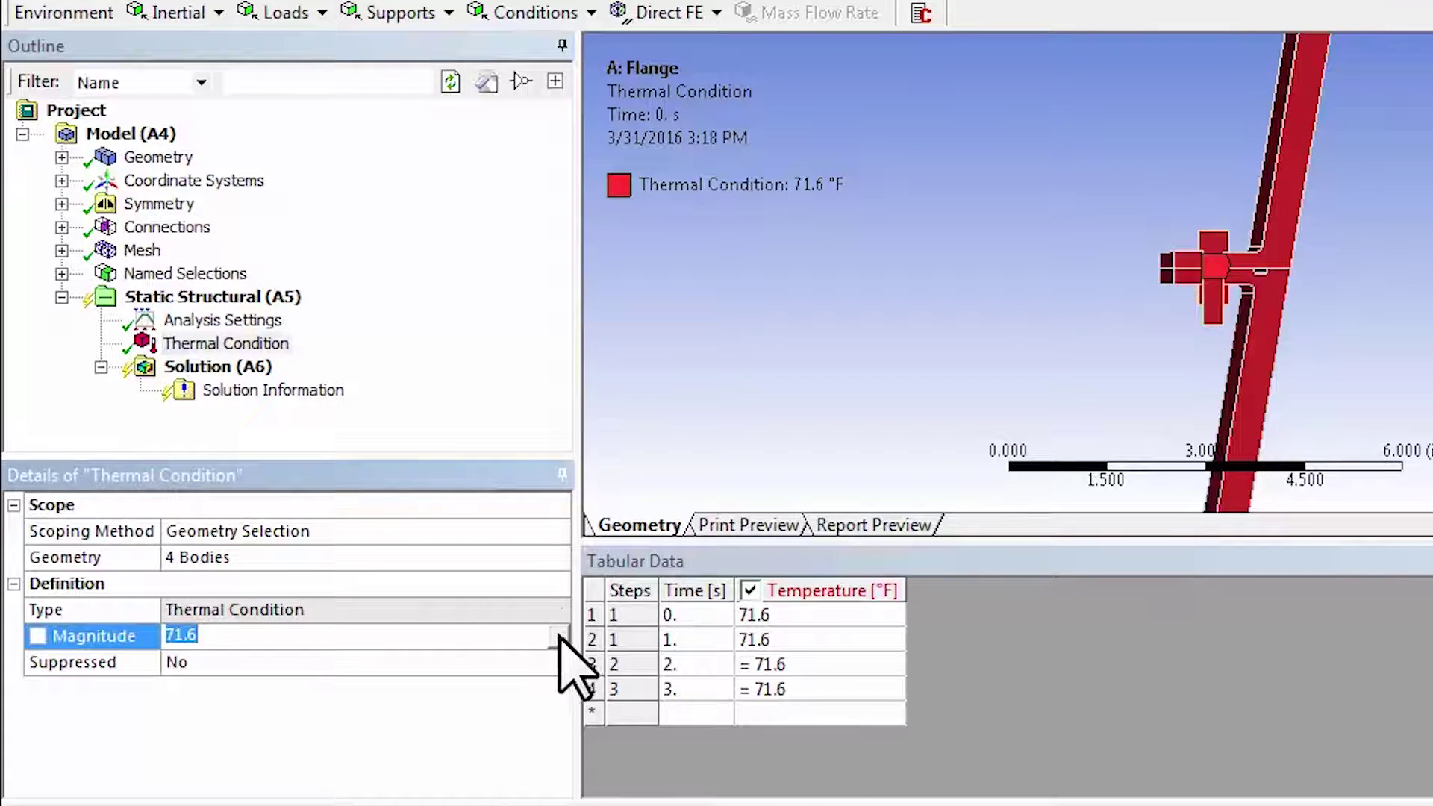
Switch the Thermal Condition magnitude to Tabular and enter 70 °F in the first row.
{"action": "left_click", "coordinate": [560, 636]}
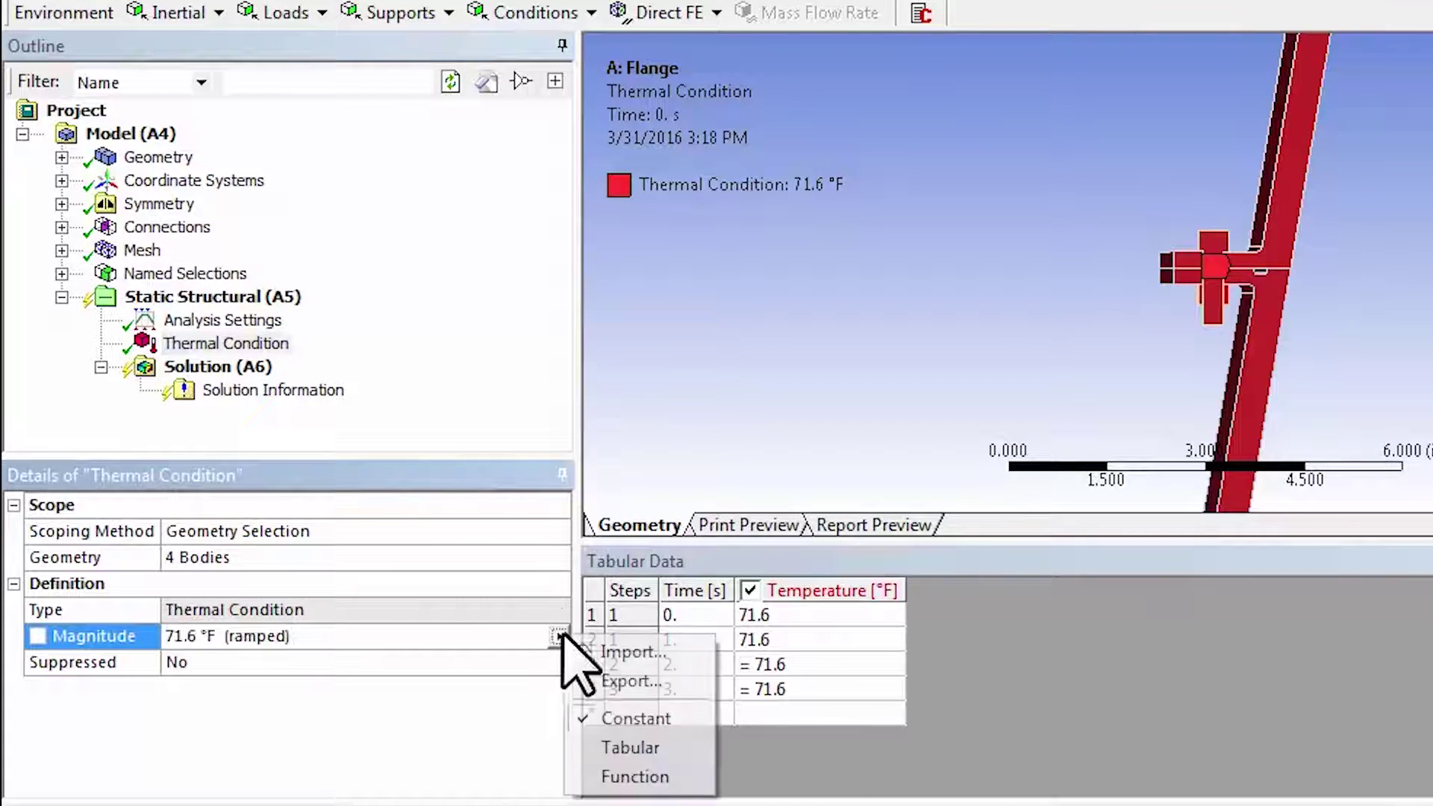
{"action": "left_click", "coordinate": [640, 749]}
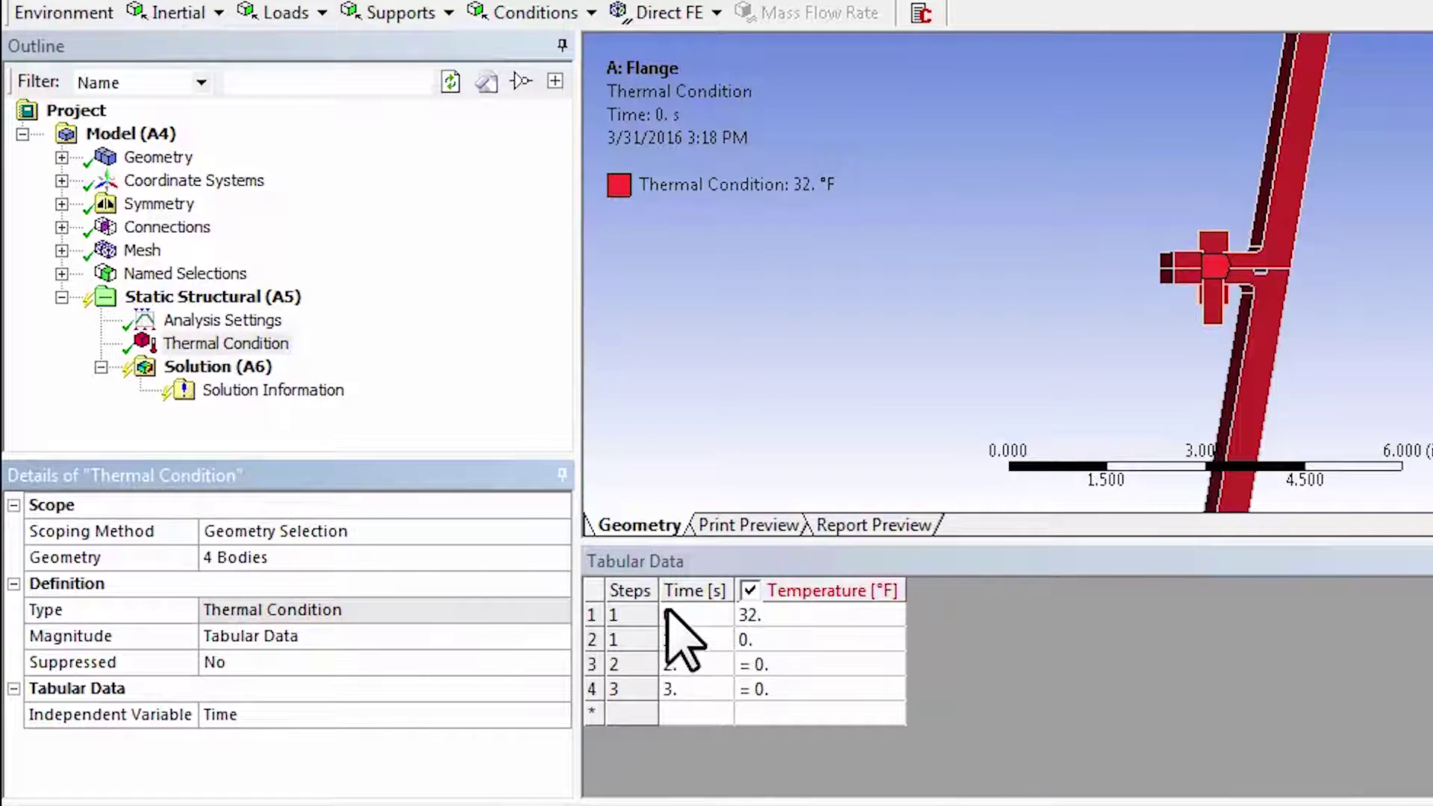
{"action": "left_click", "coordinate": [780, 615]}
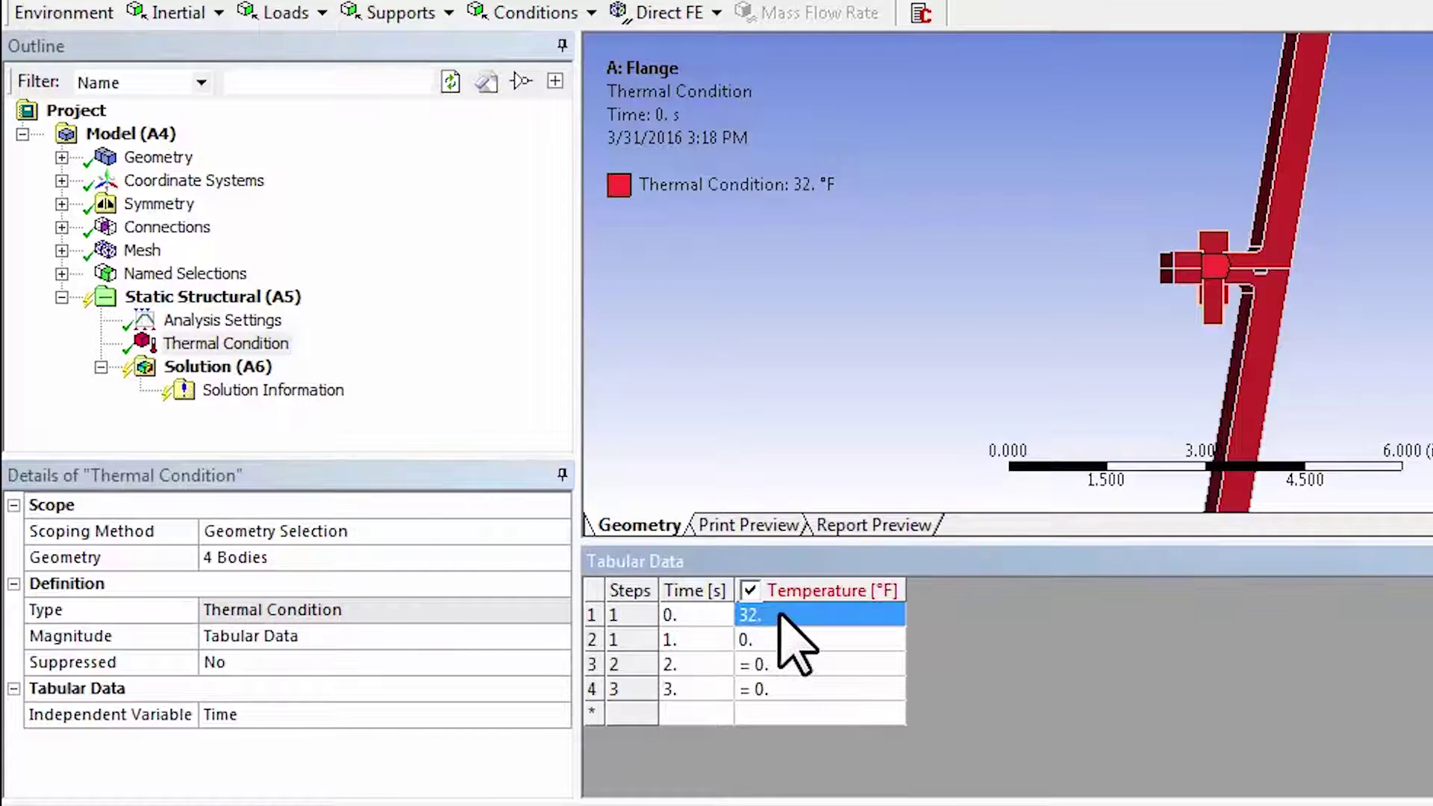
{"action": "type", "text": "70"}
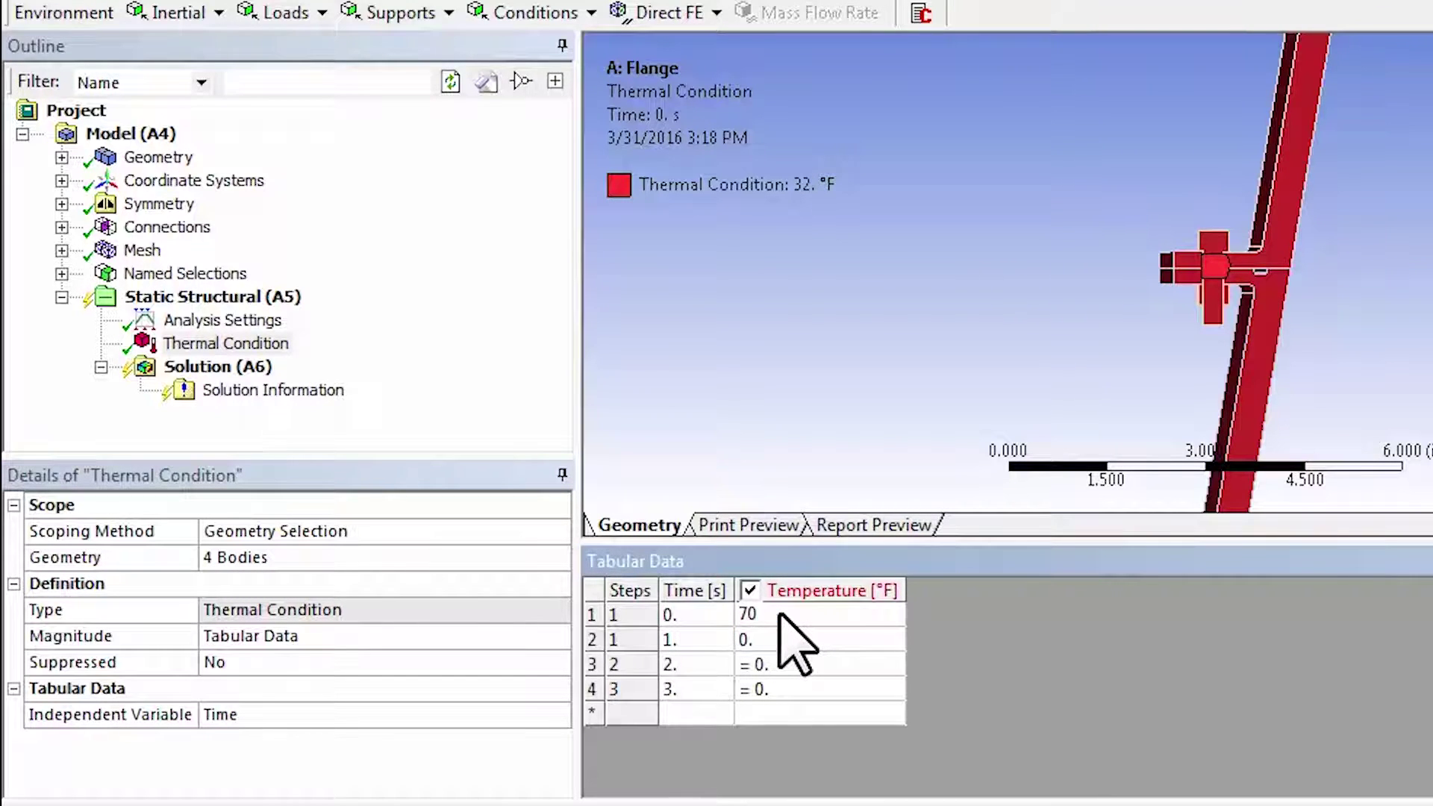
{"action": "key", "text": "Tab"}
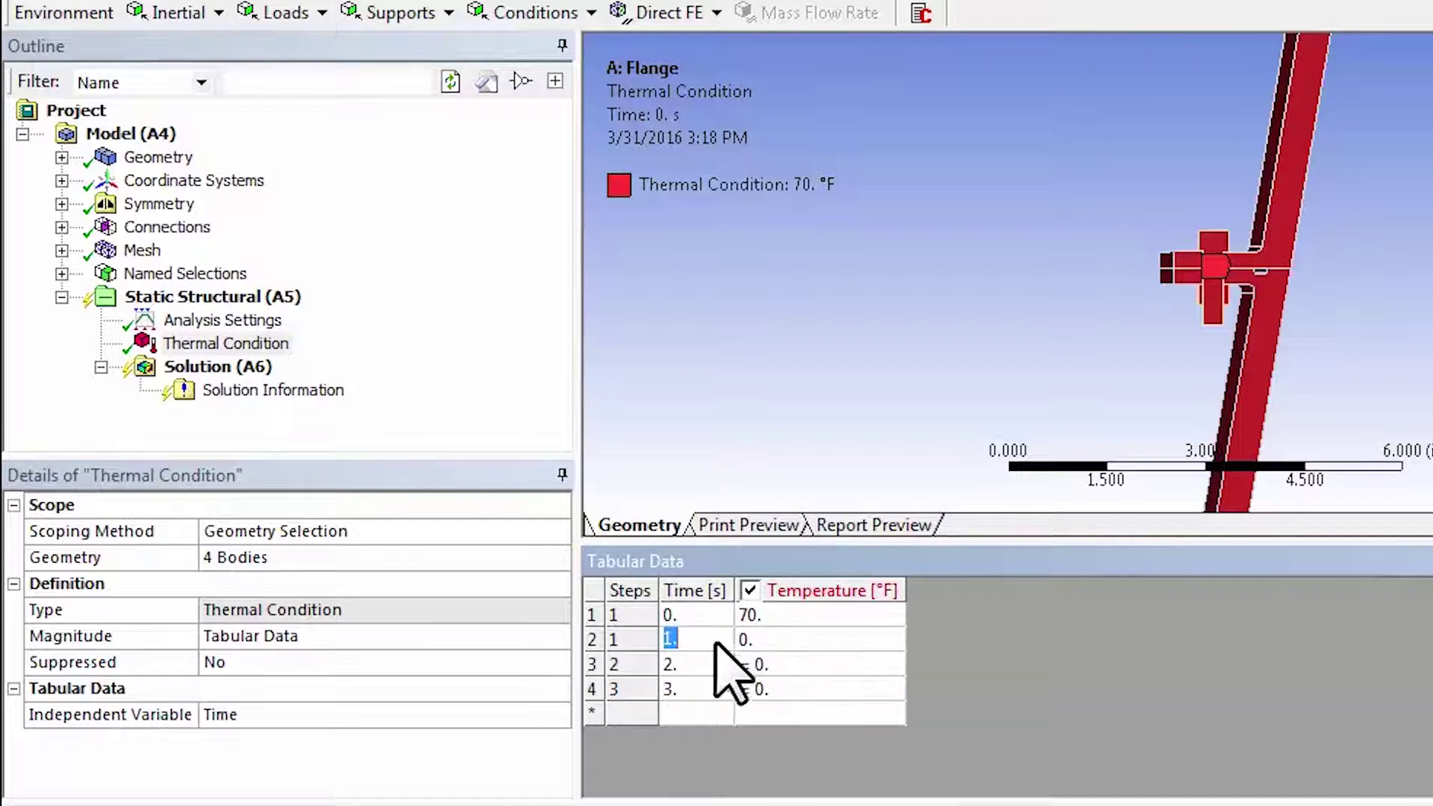
Enter temperatures 70, 70 and 700 °F for rows 2, 3 and 4 of the table.
{"action": "left_click", "coordinate": [776, 641]}
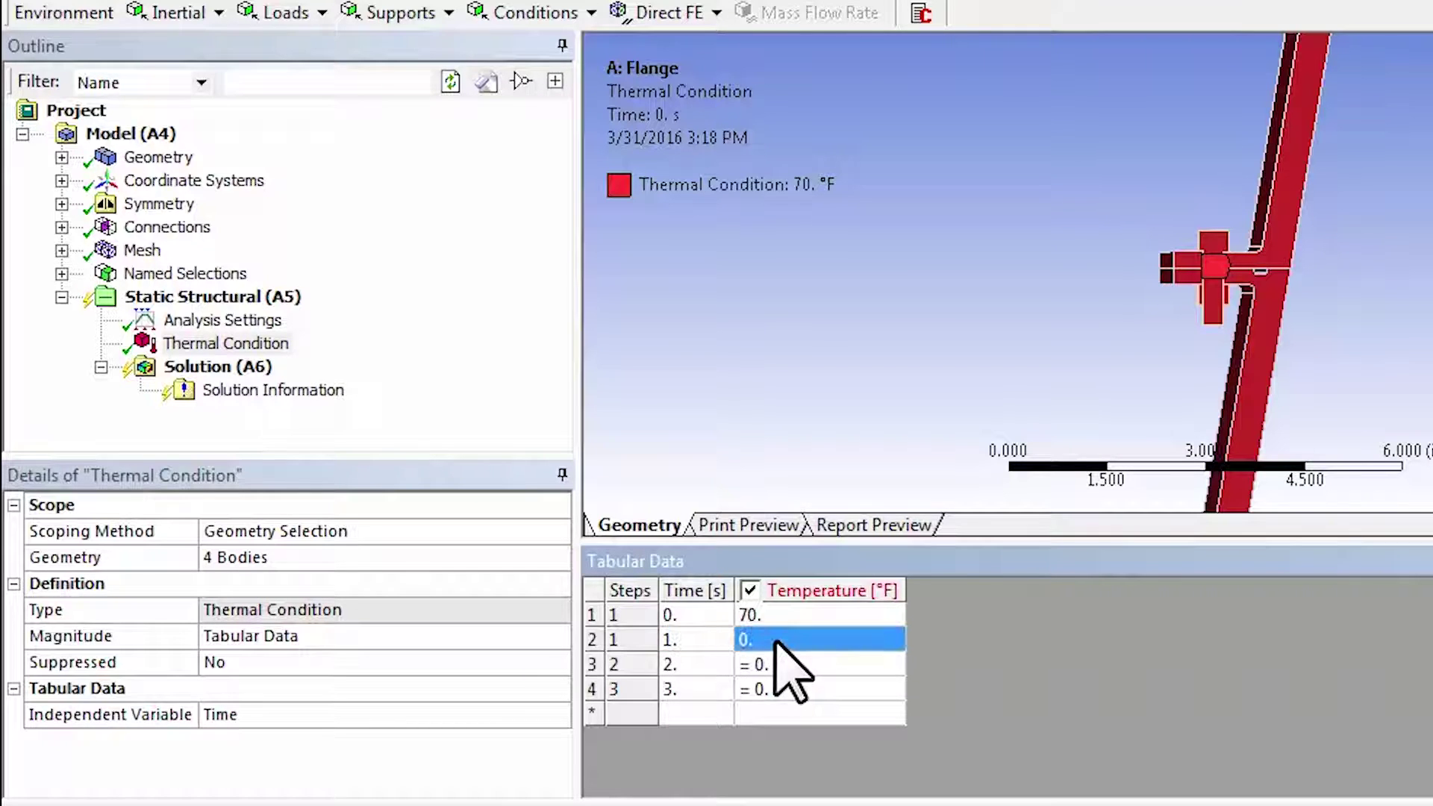
{"action": "type", "text": "70"}
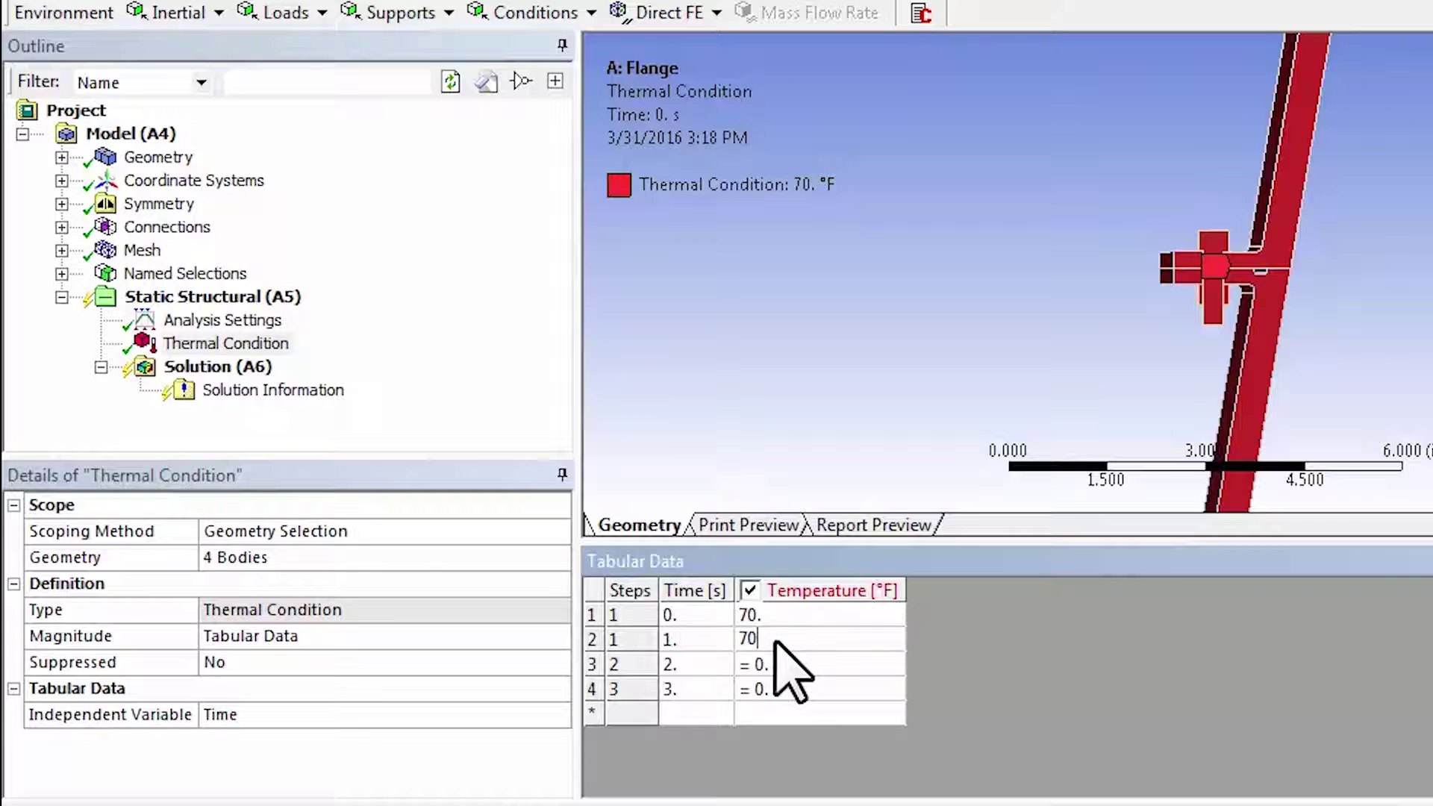
{"action": "key", "text": "Tab"}
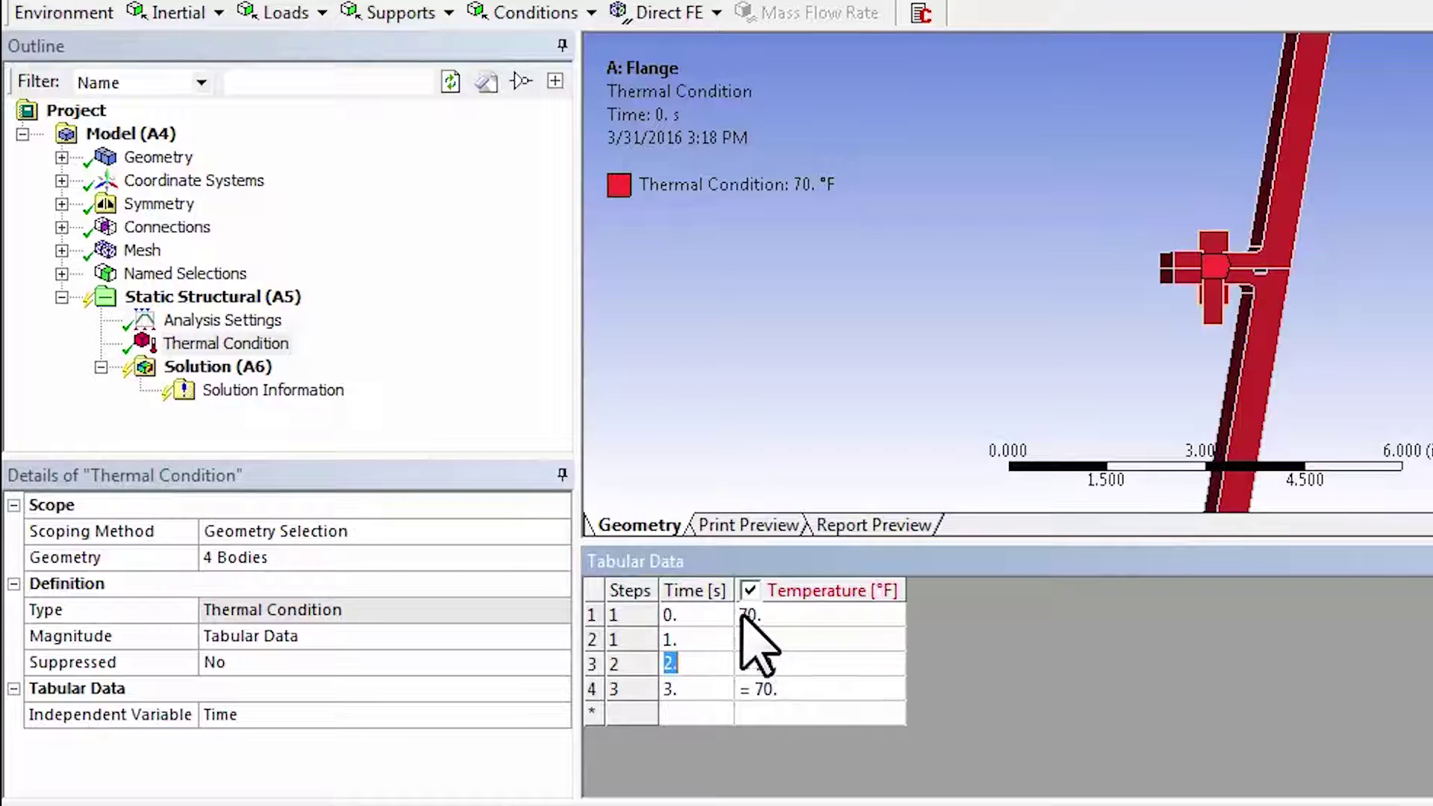
{"action": "left_click", "coordinate": [762, 665]}
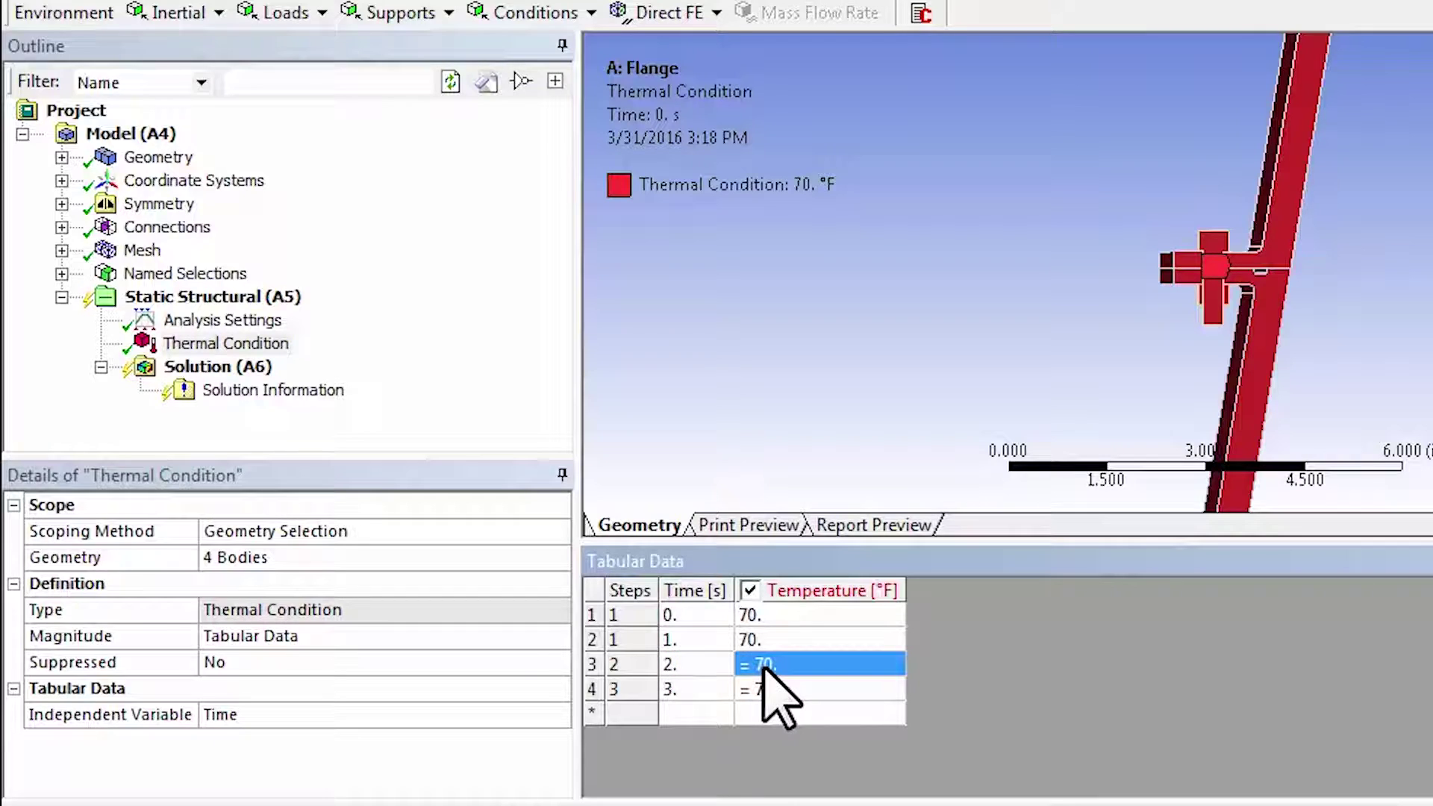
{"action": "type", "text": "70"}
{"action": "key", "text": "Tab"}
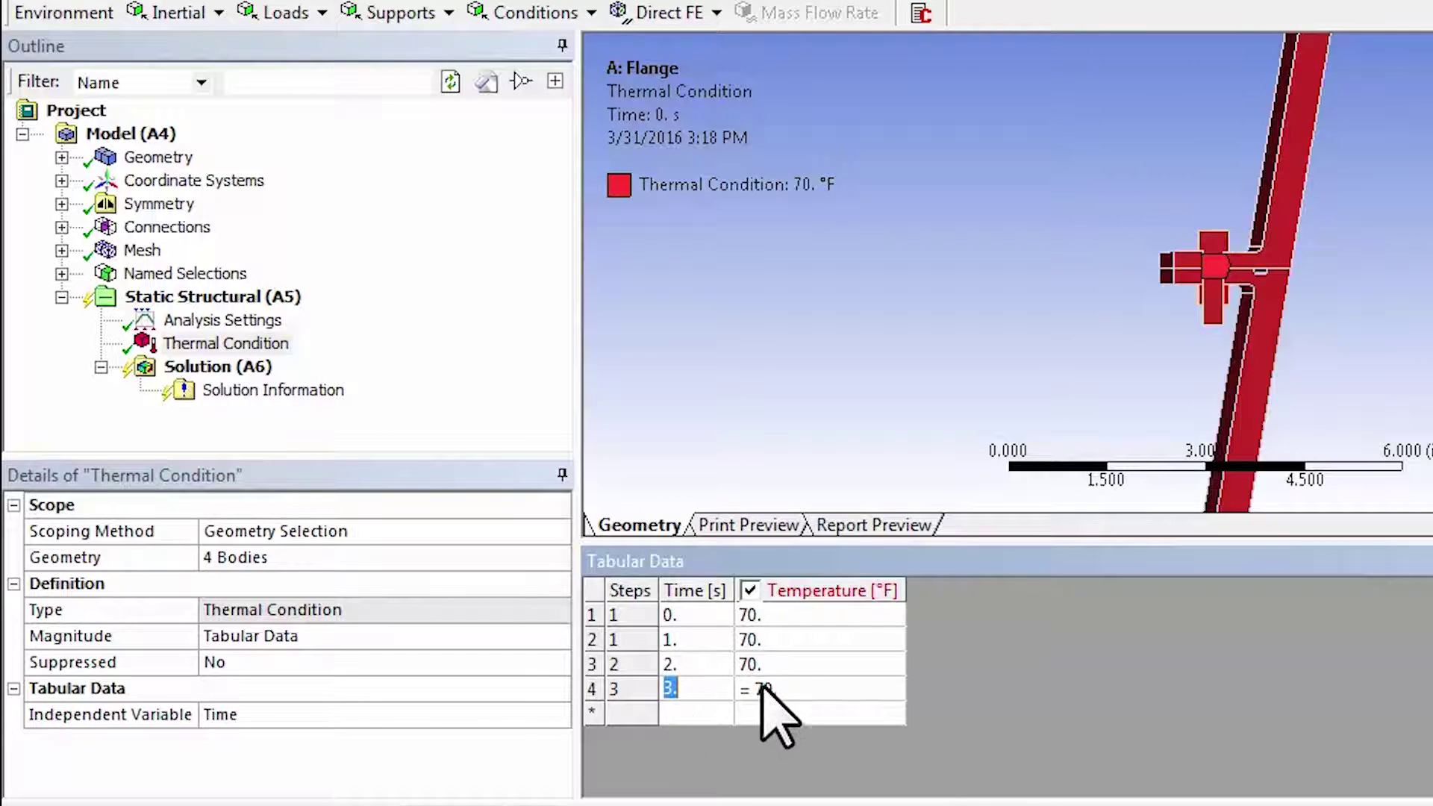
{"action": "key", "text": "Tab"}
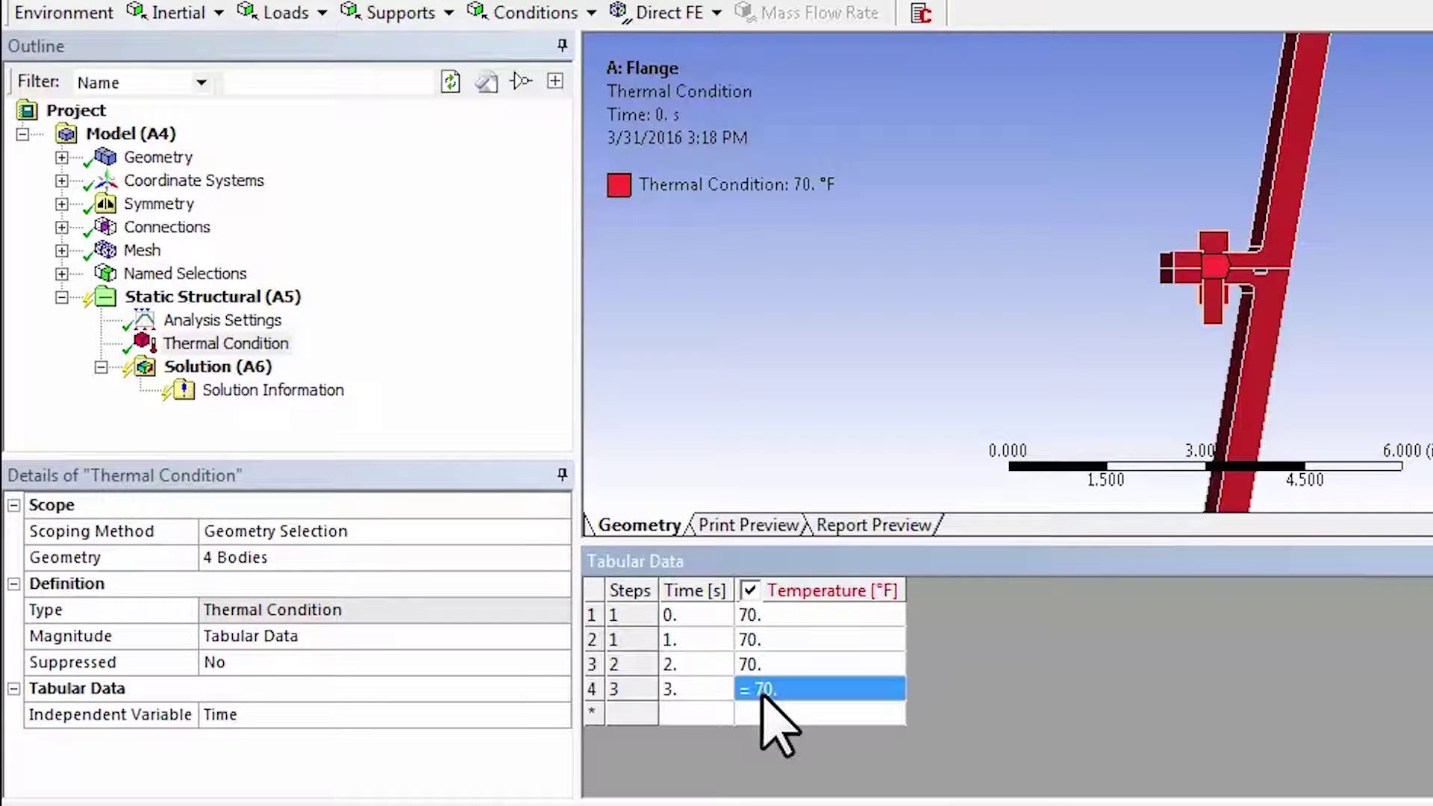
{"action": "type", "text": "700"}
{"action": "key", "text": "Tab"}
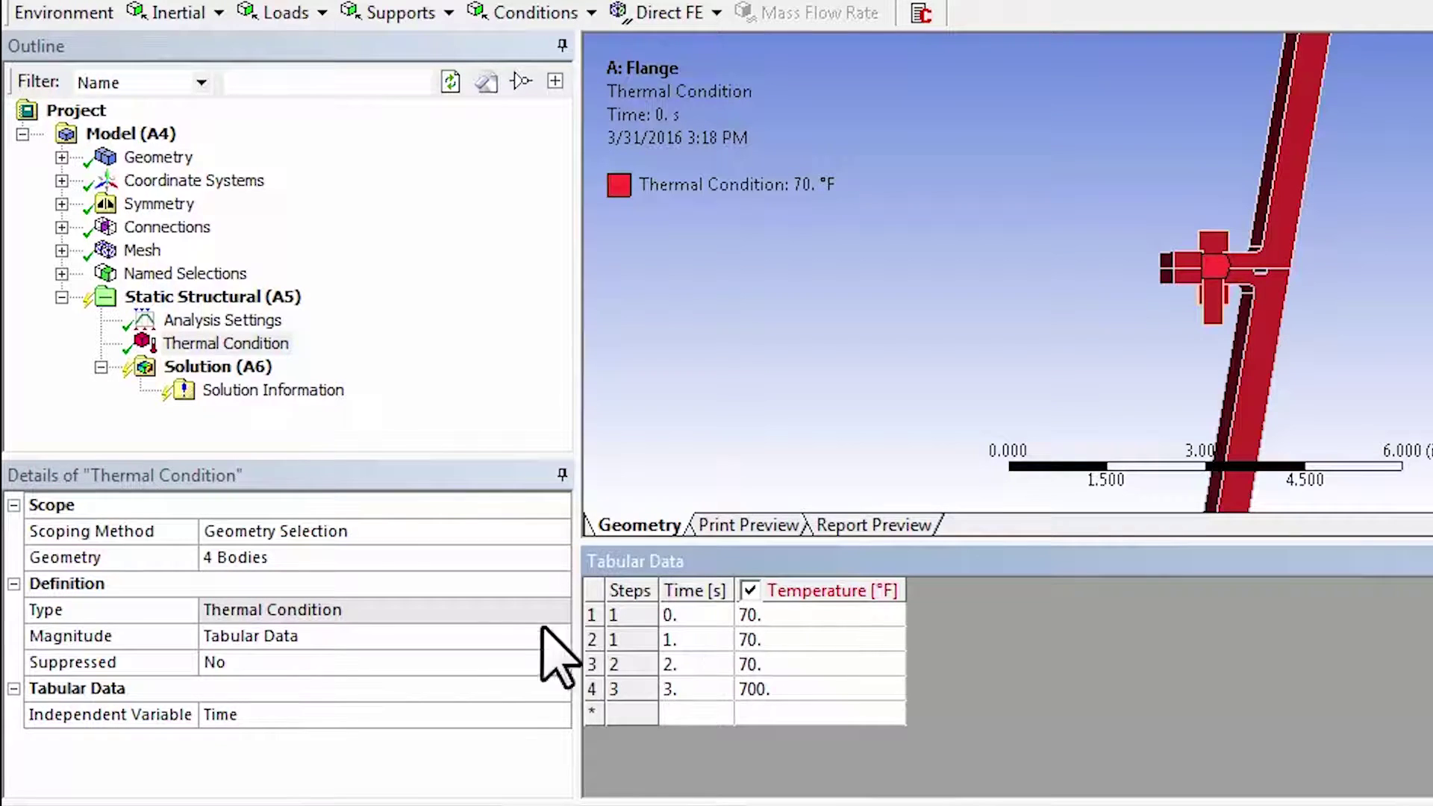
Enter 70 °F as the Static Structural environment temperature, replacing 71.6 °F.
{"action": "left_click", "coordinate": [207, 299]}
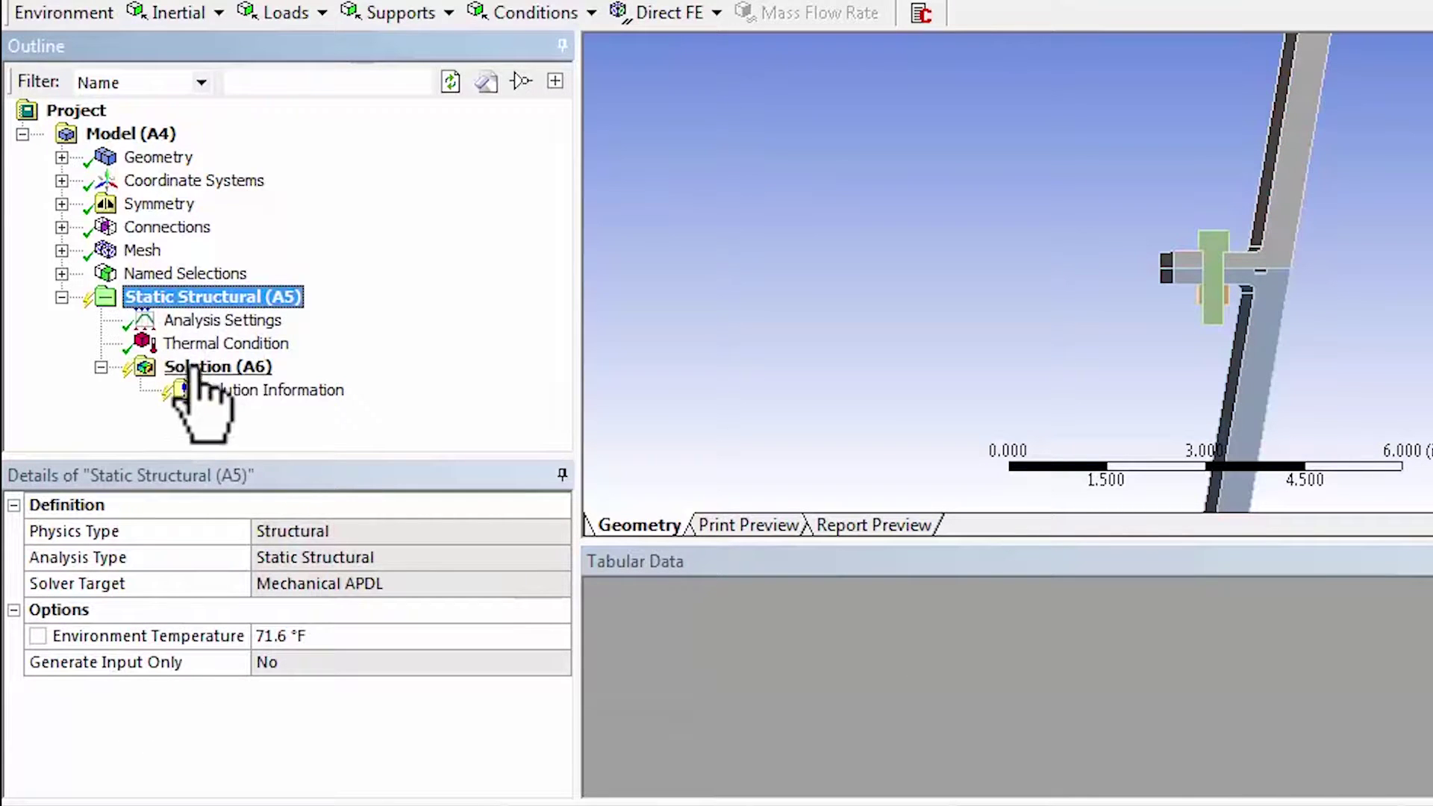
{"action": "left_click", "coordinate": [320, 636]}
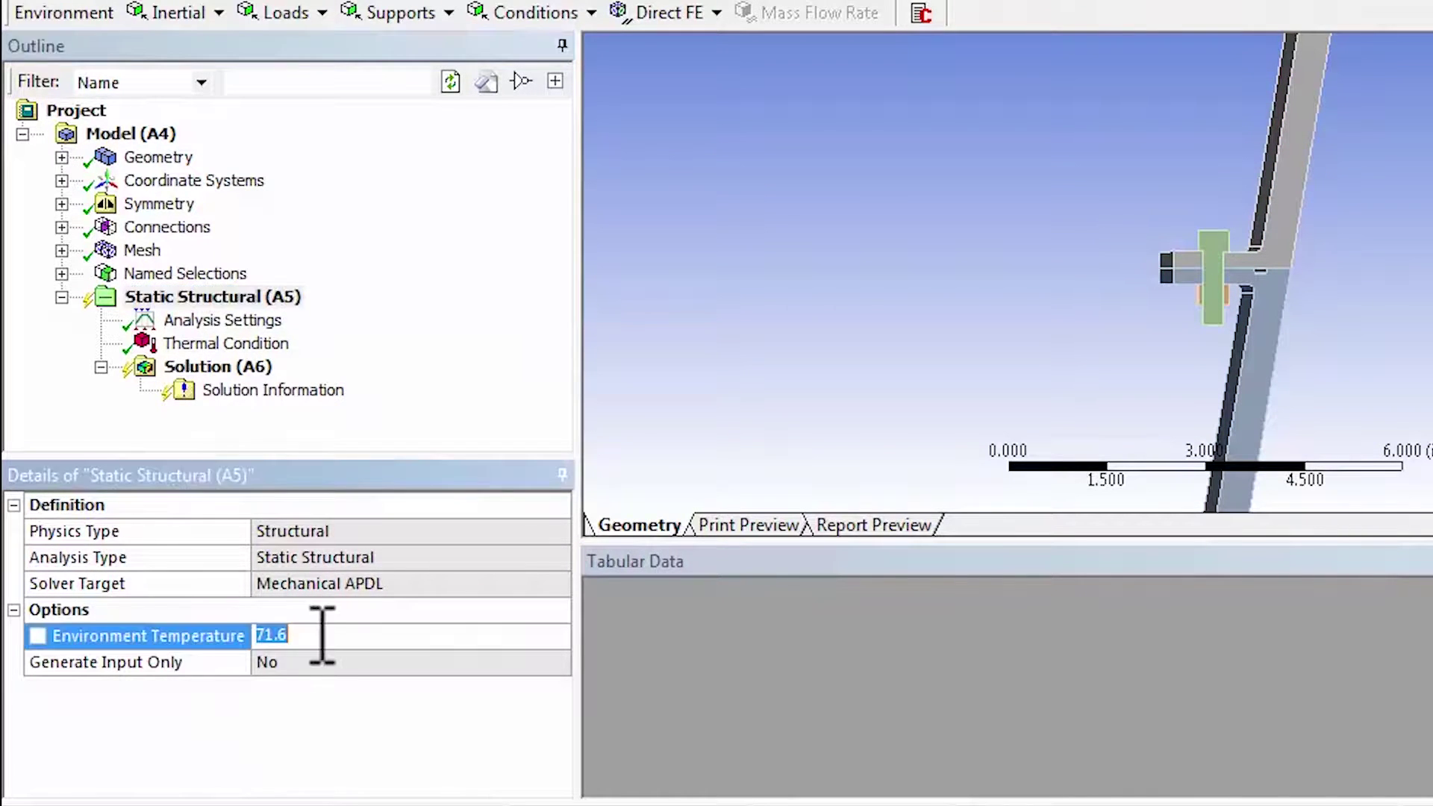
{"action": "type", "text": "70"}
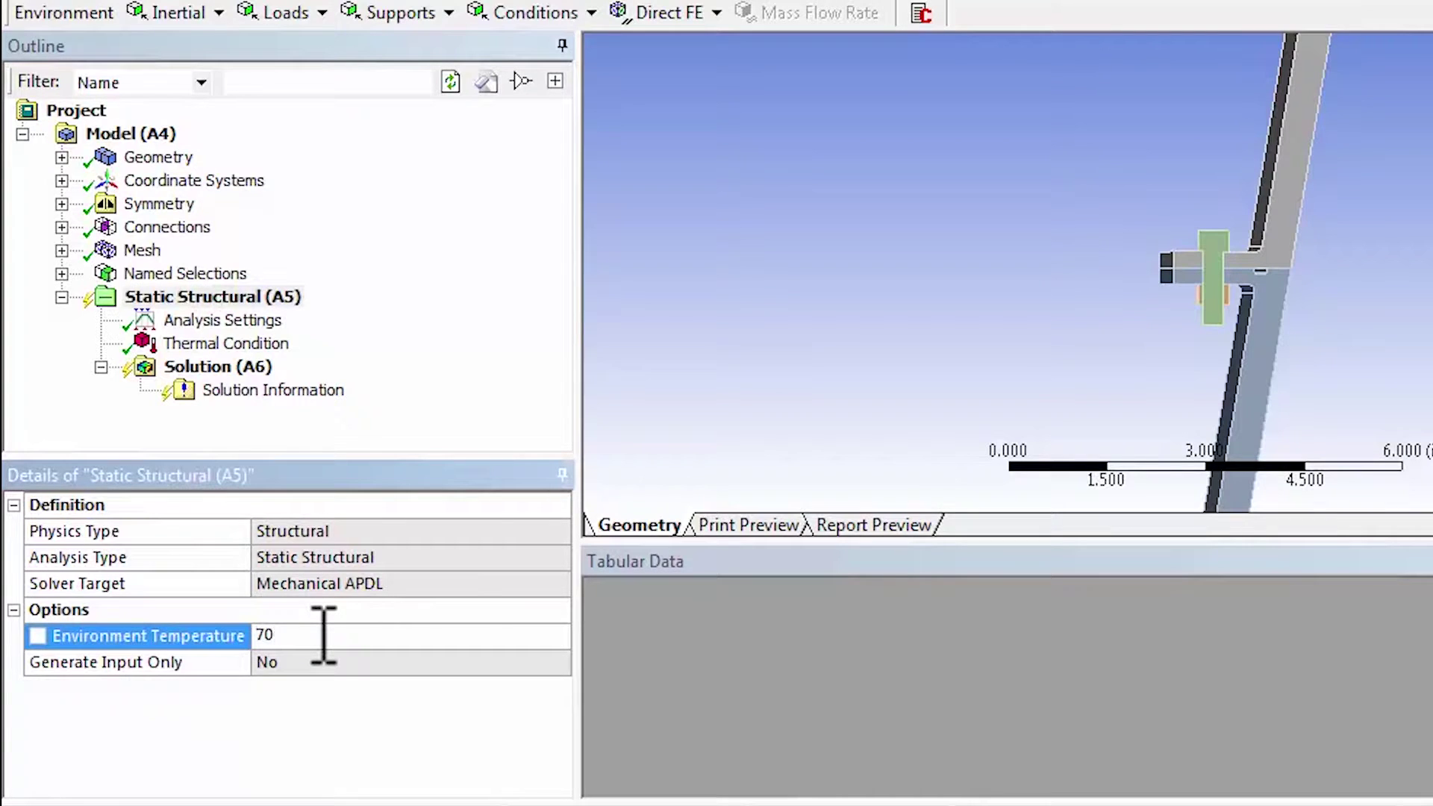